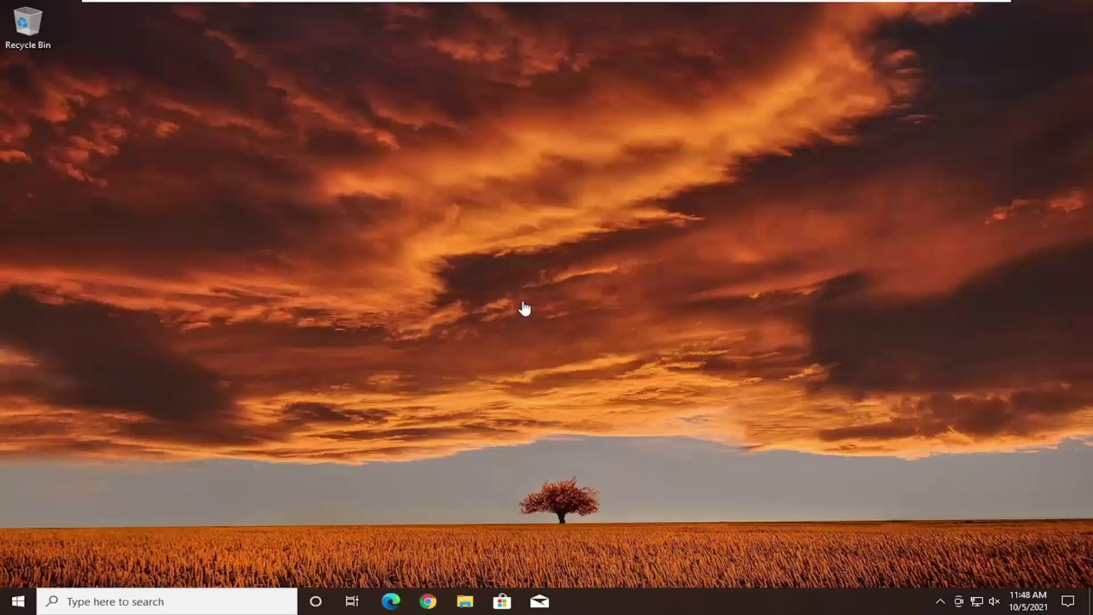
Search for disk management, open the hard disk partition tool, and move its window toward the middle of the desktop.
left_click(19, 602)
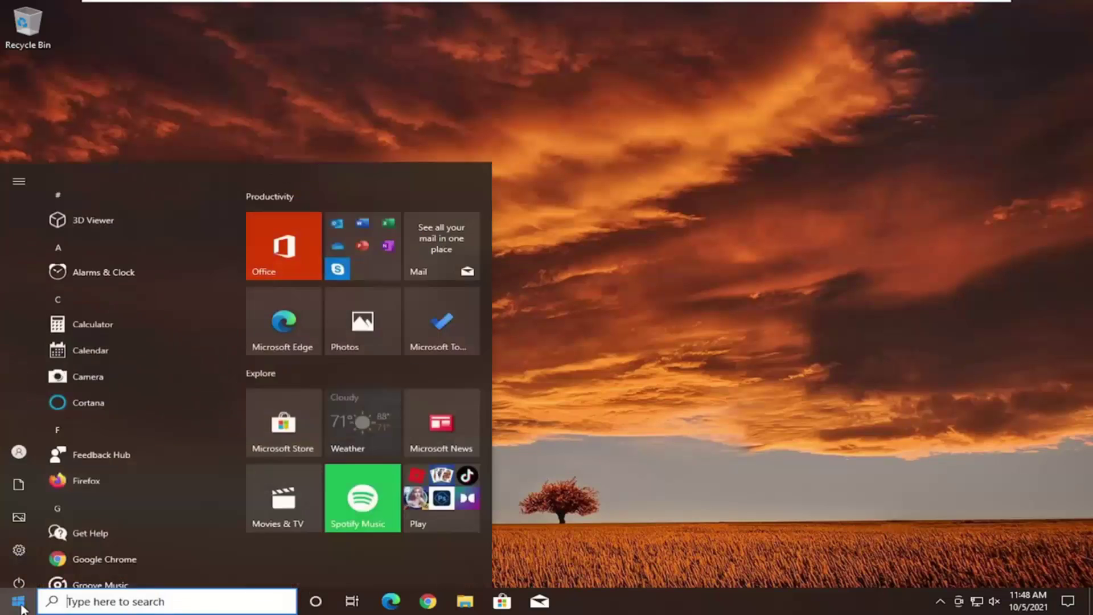
type("disk management")
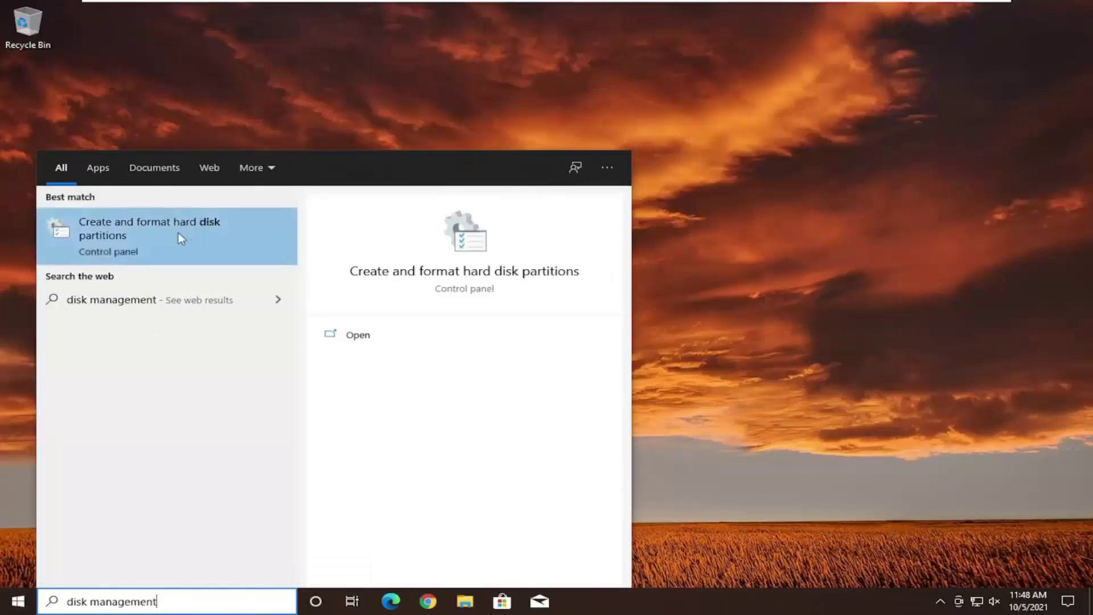
left_click(142, 231)
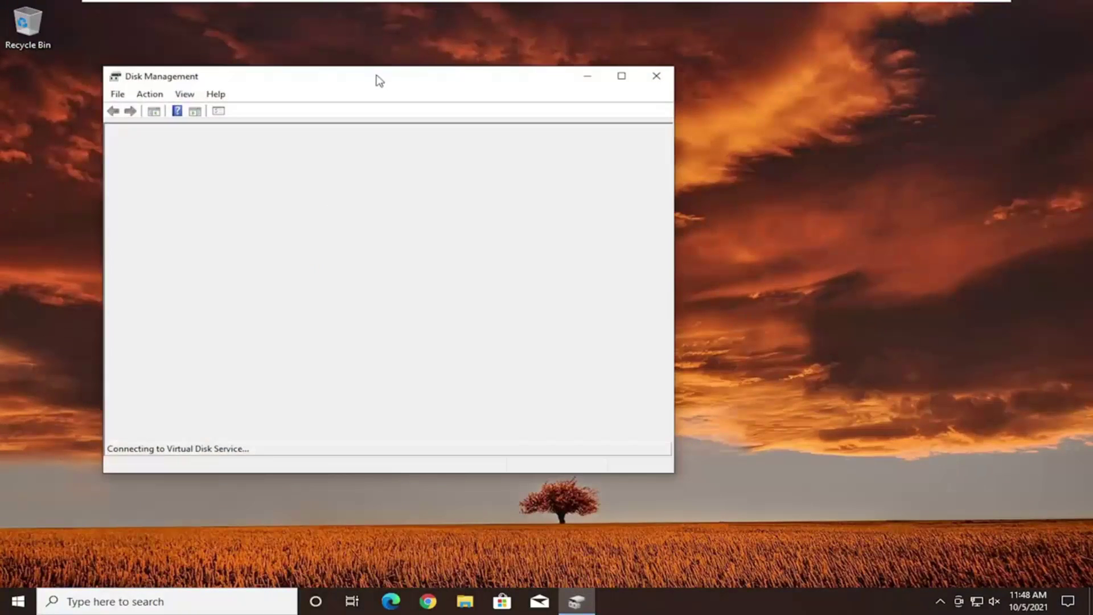
left_click_drag(378, 79, 567, 77)
Start shrinking the C: volume on Disk 0 and set the amount of space to shrink to 15380 MB.
left_click(550, 327)
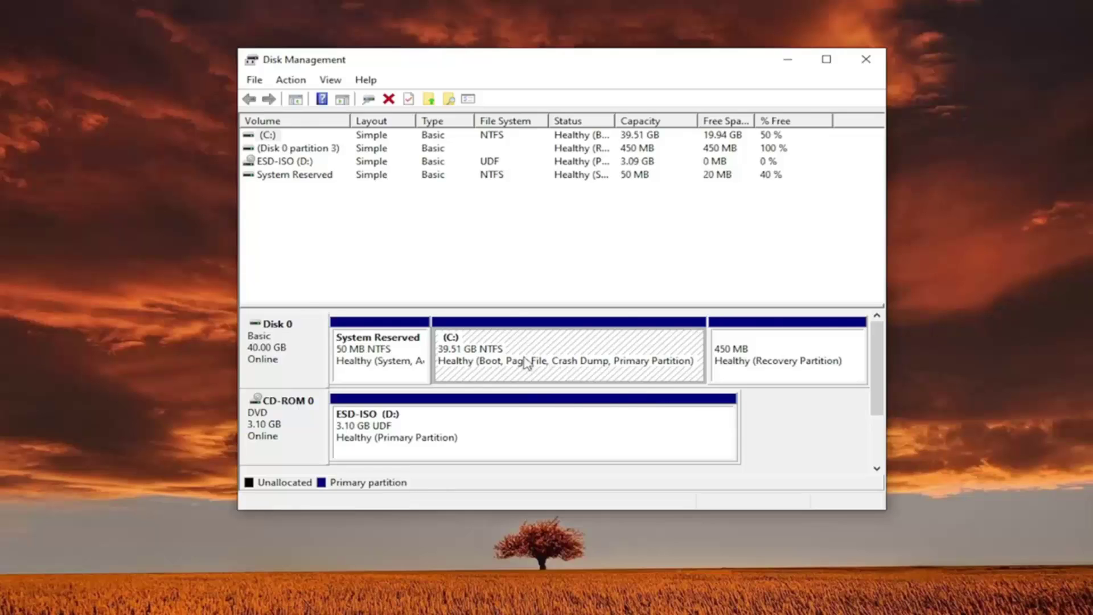
right_click(500, 338)
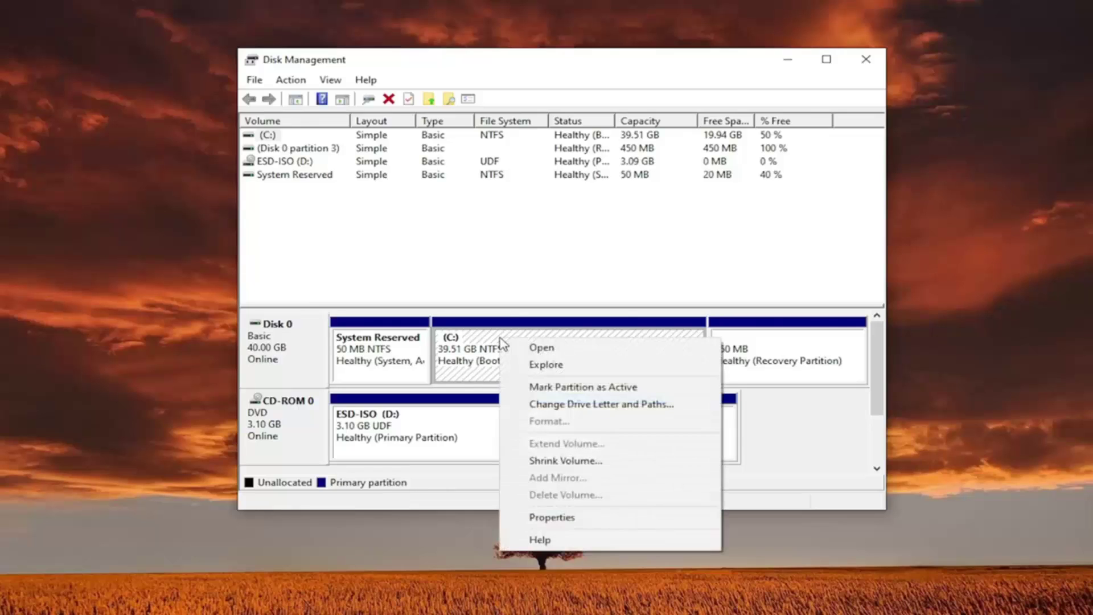
left_click(563, 461)
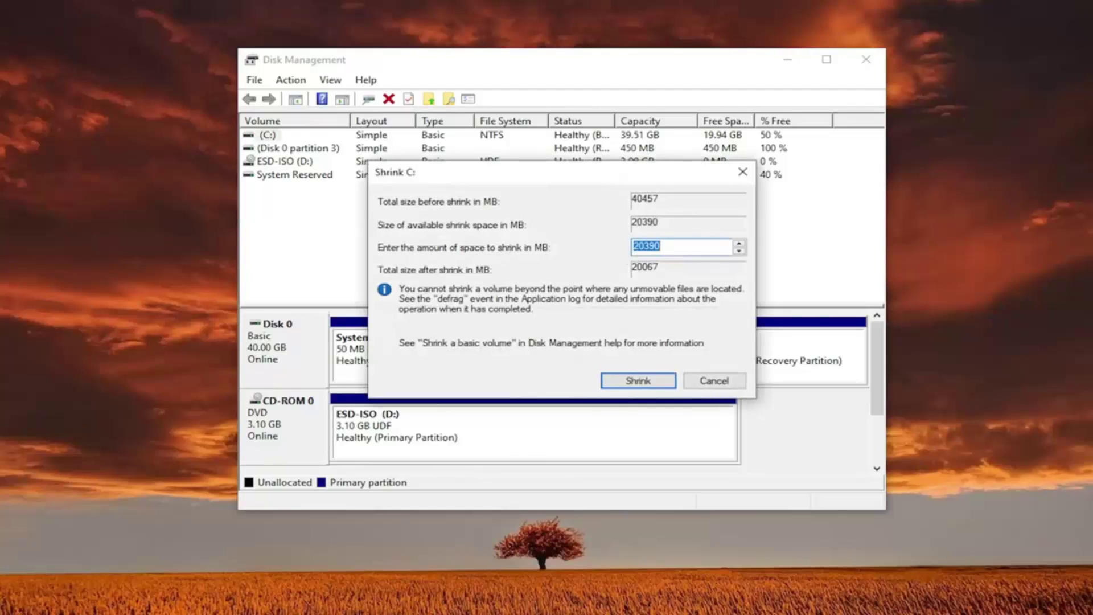
type("15380")
Switch to Calculator and multiply 1024 by 15 to convert 15 GB to megabytes.
key("super")
type("calc")
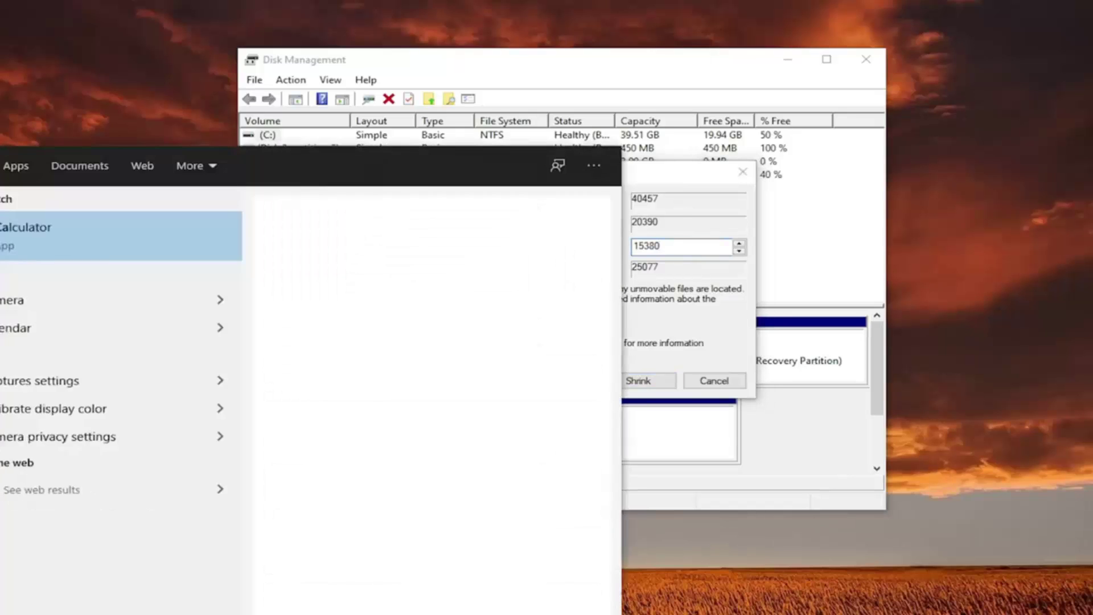
key("Return")
type("1024")
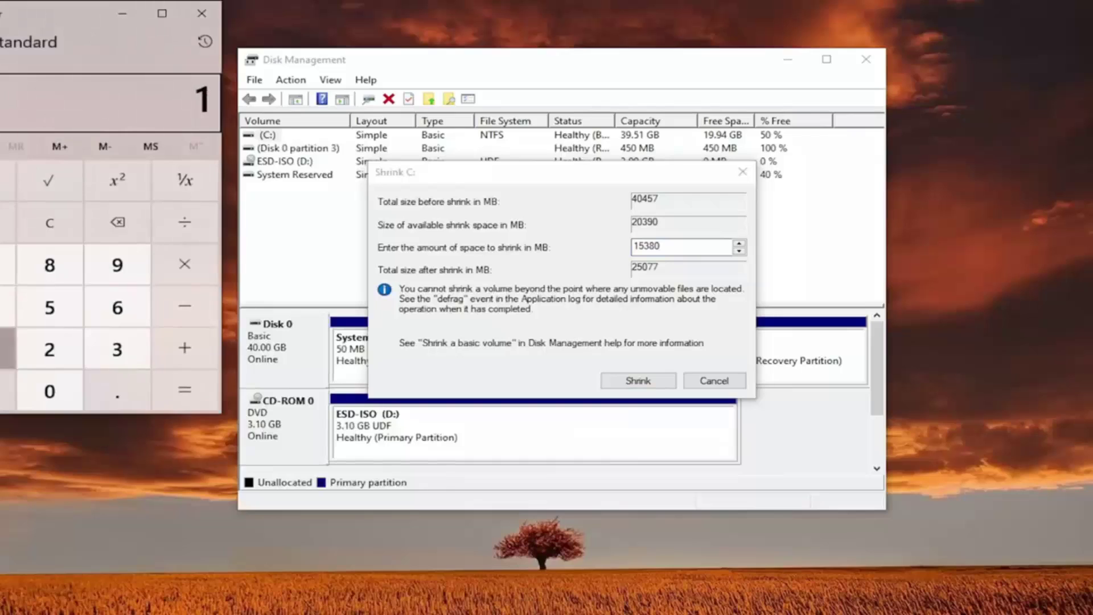
key("asterisk")
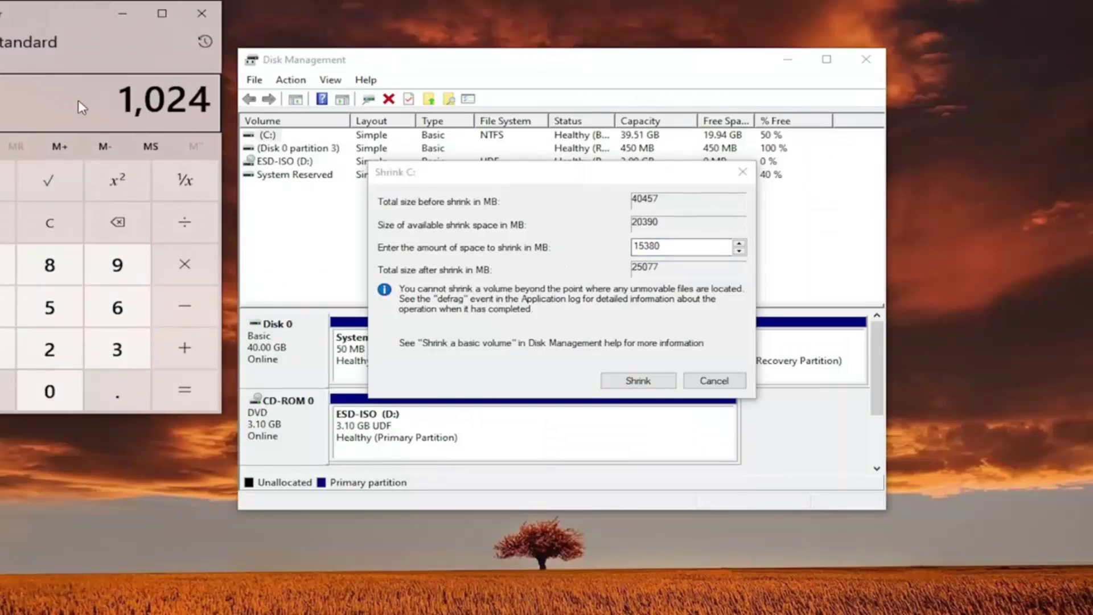
type("15")
key("Return")
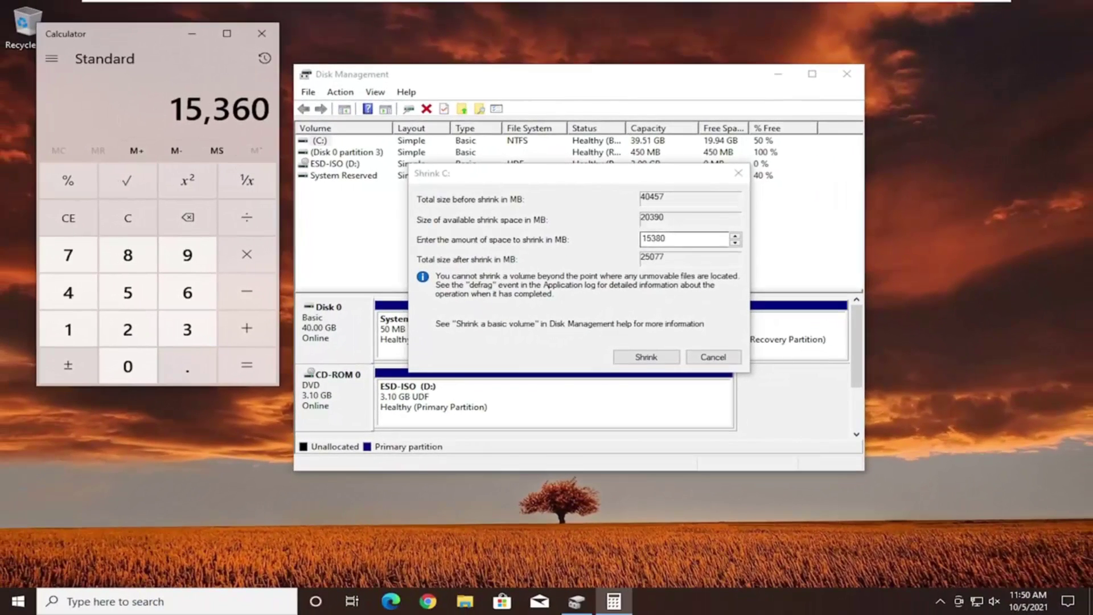
Shrink the C: volume by 15360 MB, closing Calculator and the disk tool.
left_click_drag(666, 238, 656, 239)
type("60")
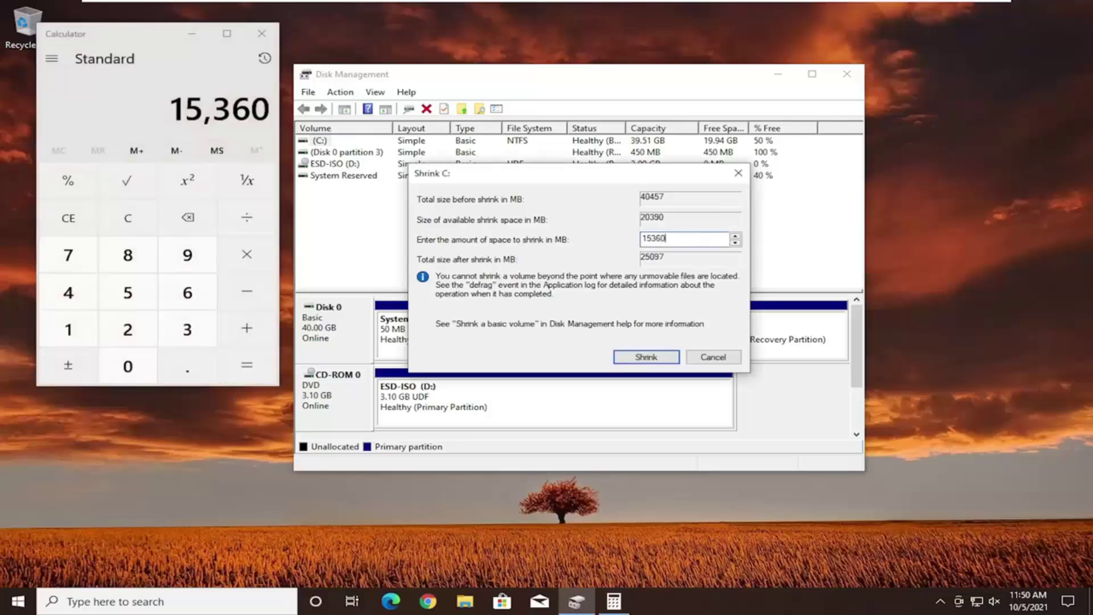
left_click(262, 34)
left_click(641, 358)
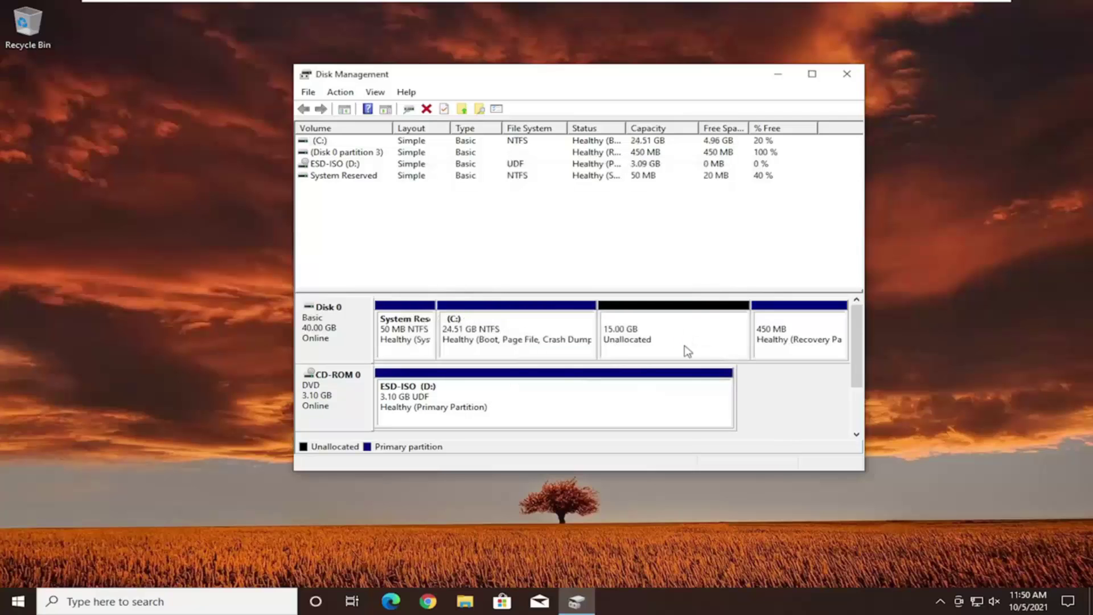
left_click(841, 81)
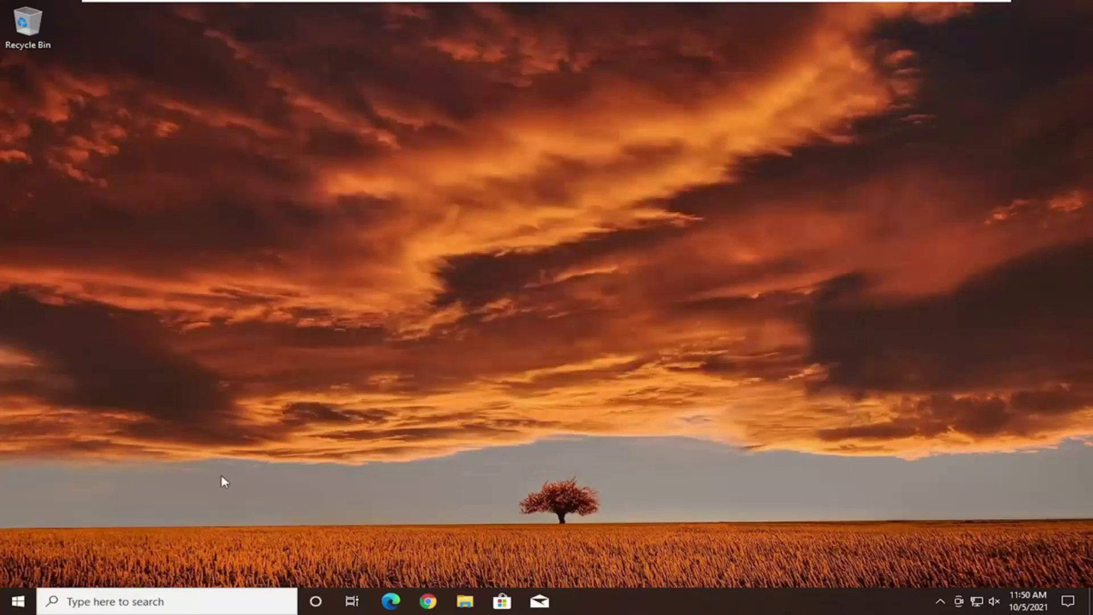
Restart the computer from the desktop.
right_click(12, 609)
mouse_move(56, 568)
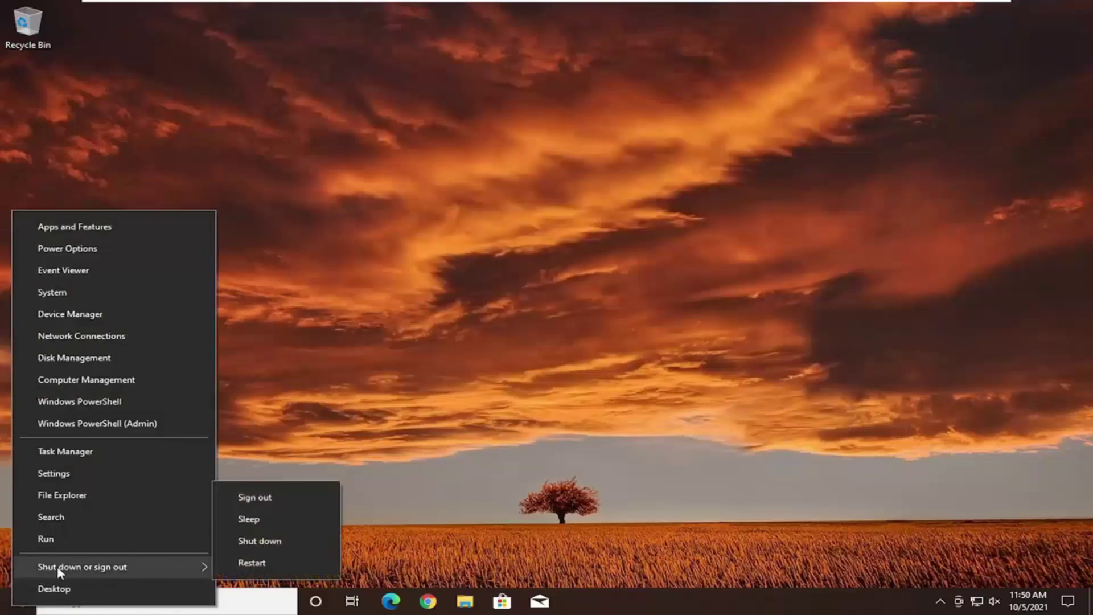
left_click(244, 566)
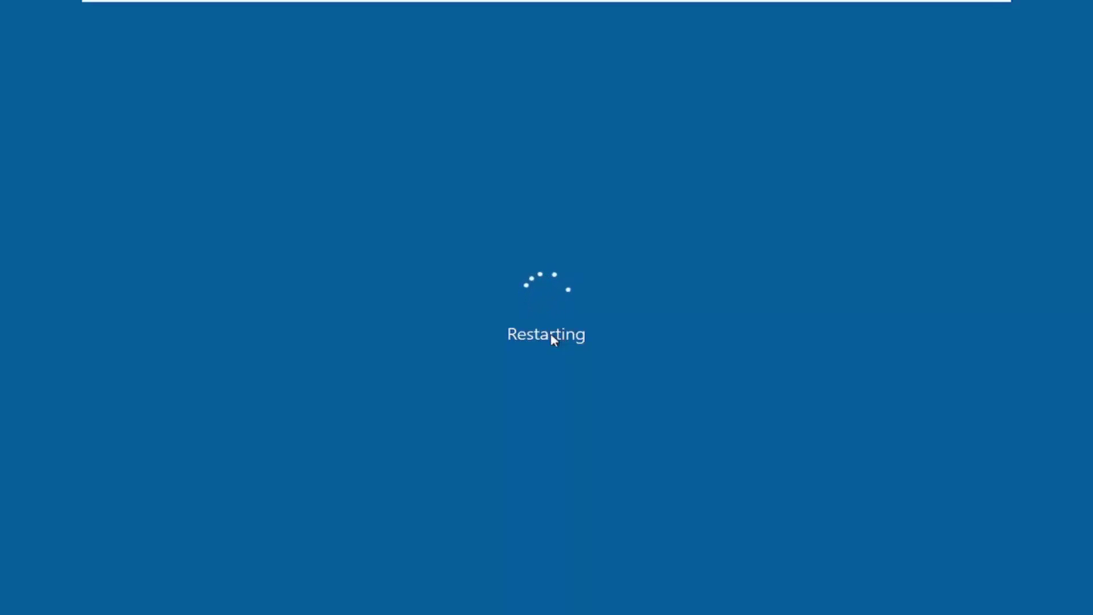
Bring up the boot menu during startup and boot the computer from the CD-ROM drive.
key("Escape")
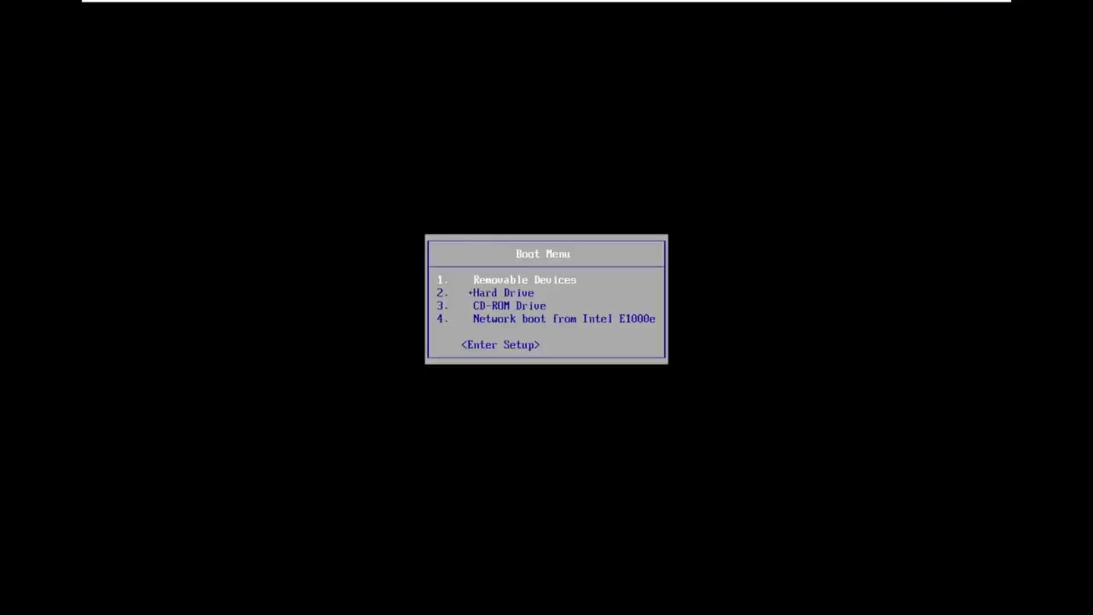
key("Down")
key("Down")
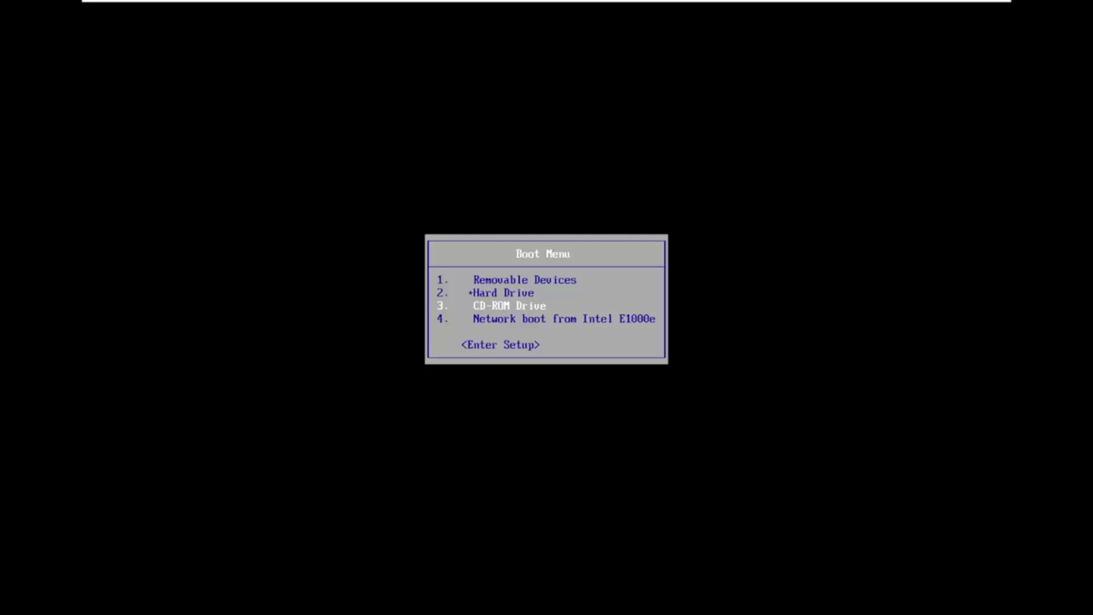
key("Return")
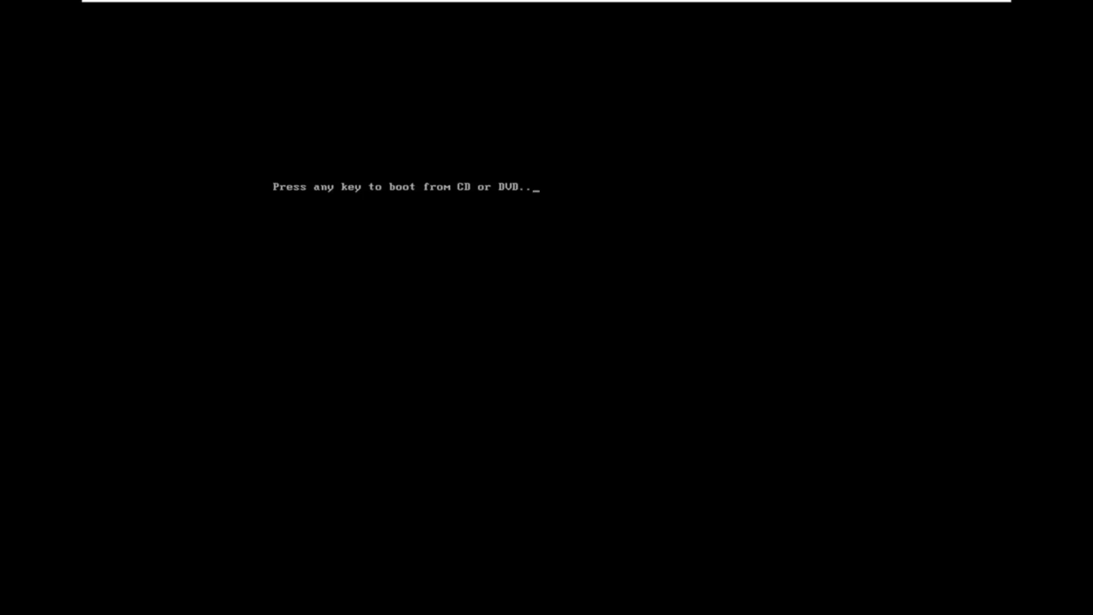
key("Return")
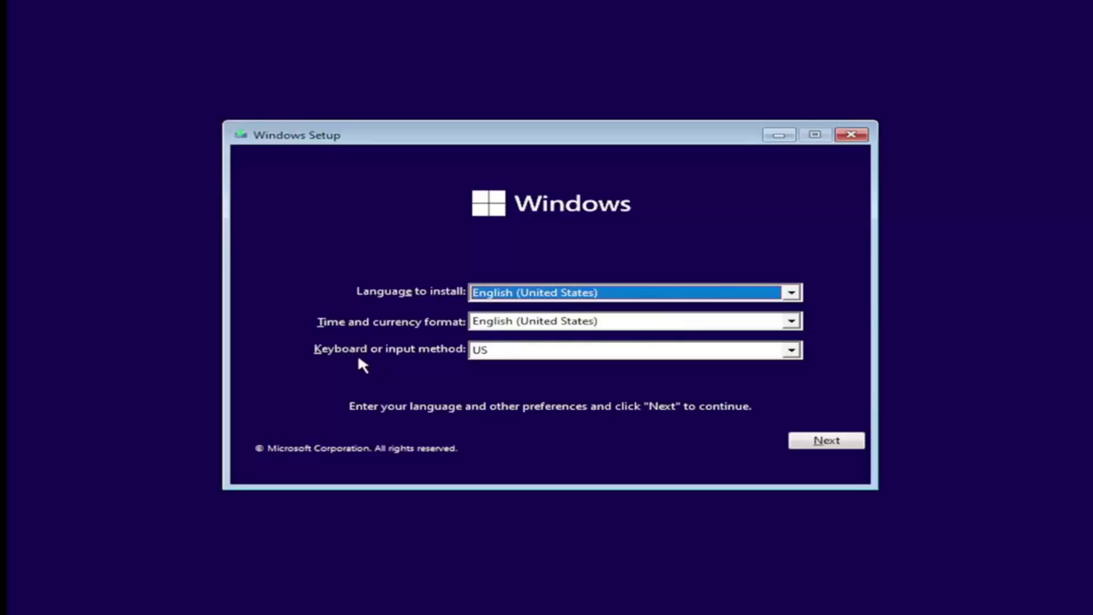
Start the Windows installation with the default language settings and no product key, and accept the license terms.
left_click(795, 442)
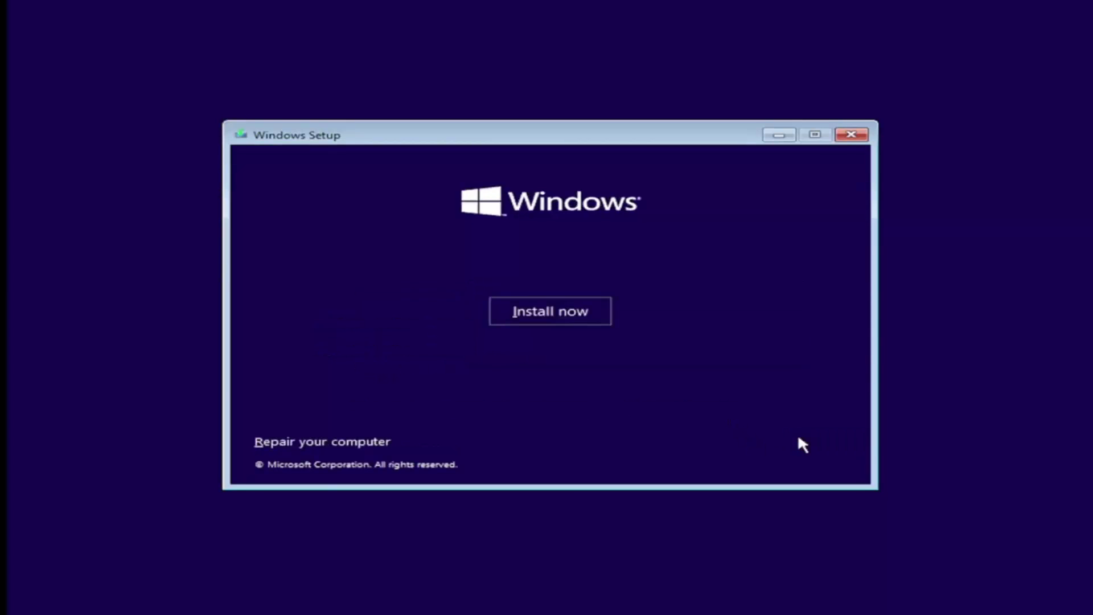
left_click(560, 316)
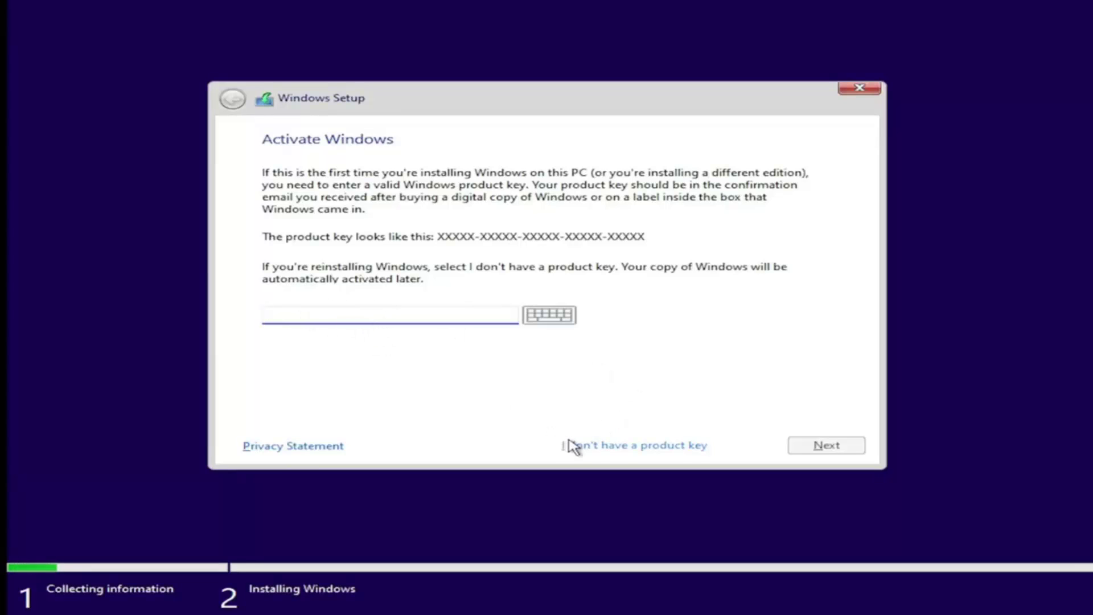
left_click(616, 447)
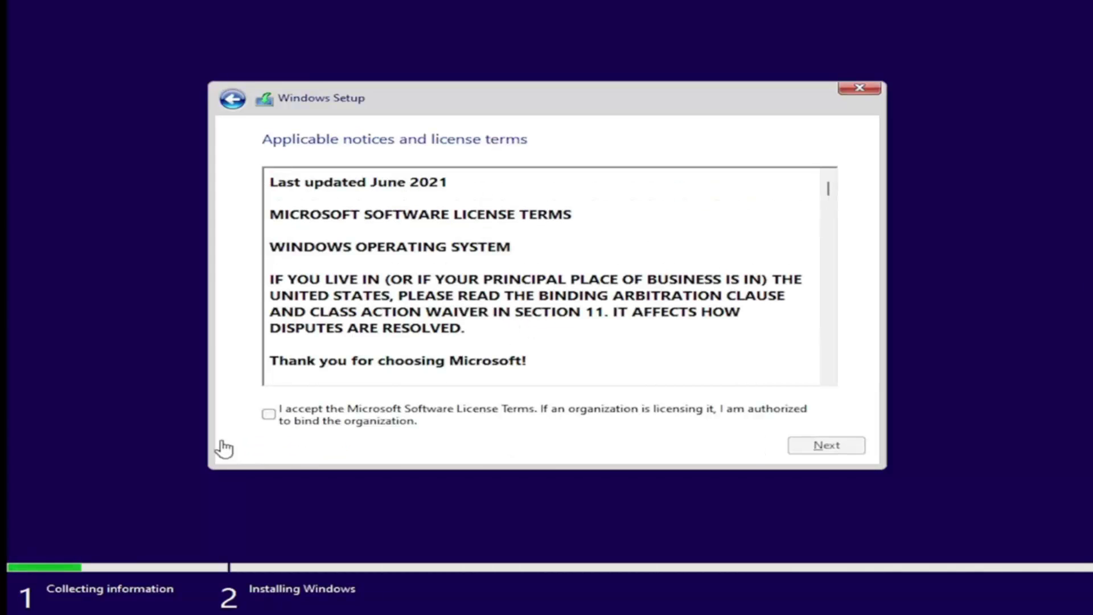
left_click(268, 415)
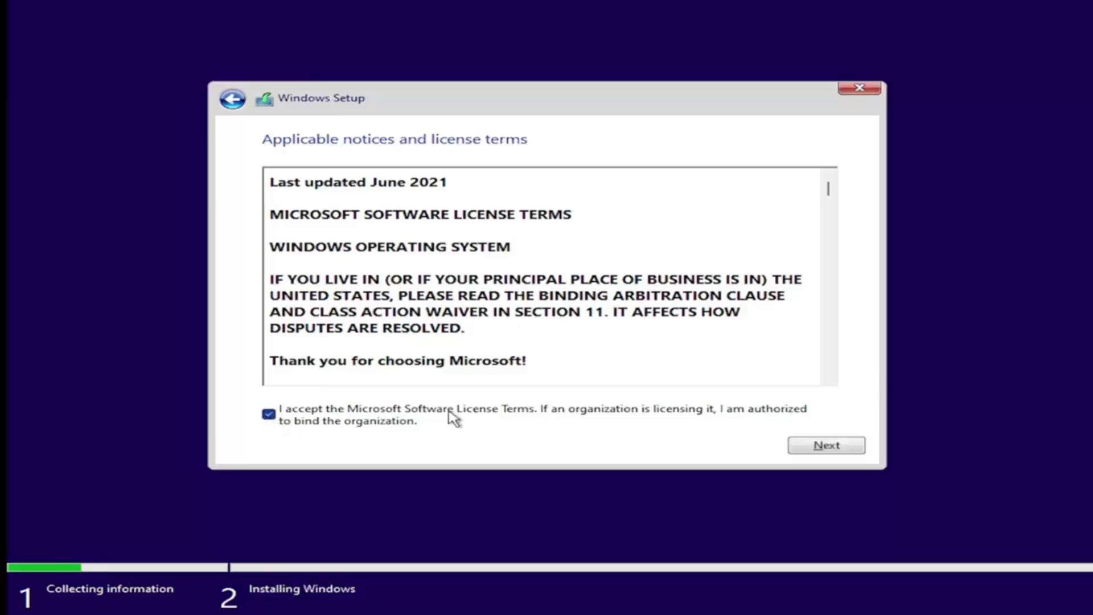
left_click(808, 447)
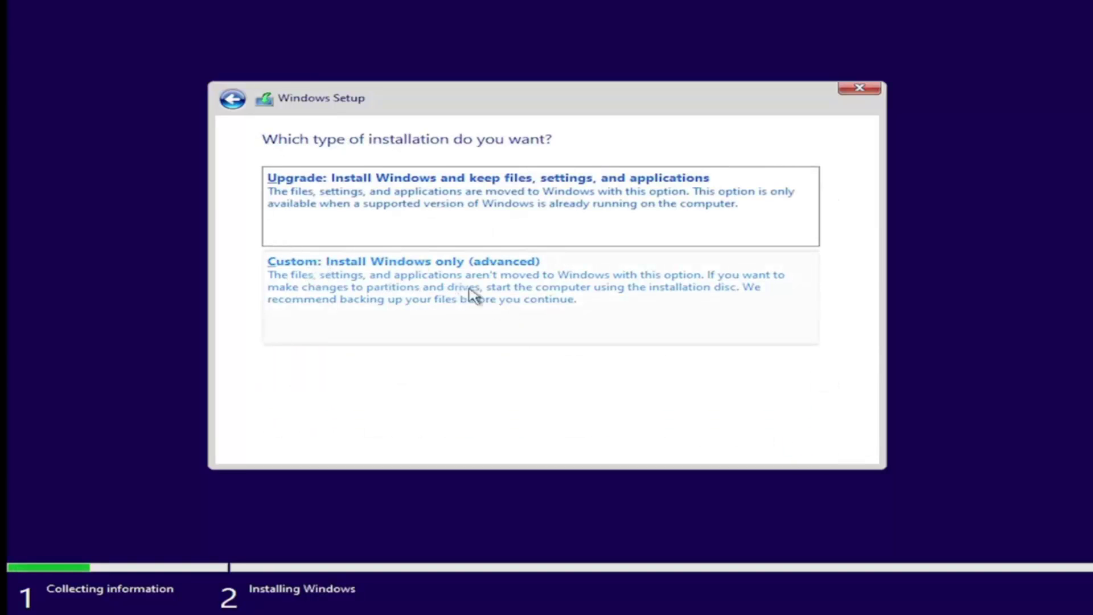
Choose the custom Windows-only installation and install onto the Drive 0 unallocated space.
left_click(484, 297)
left_click(390, 268)
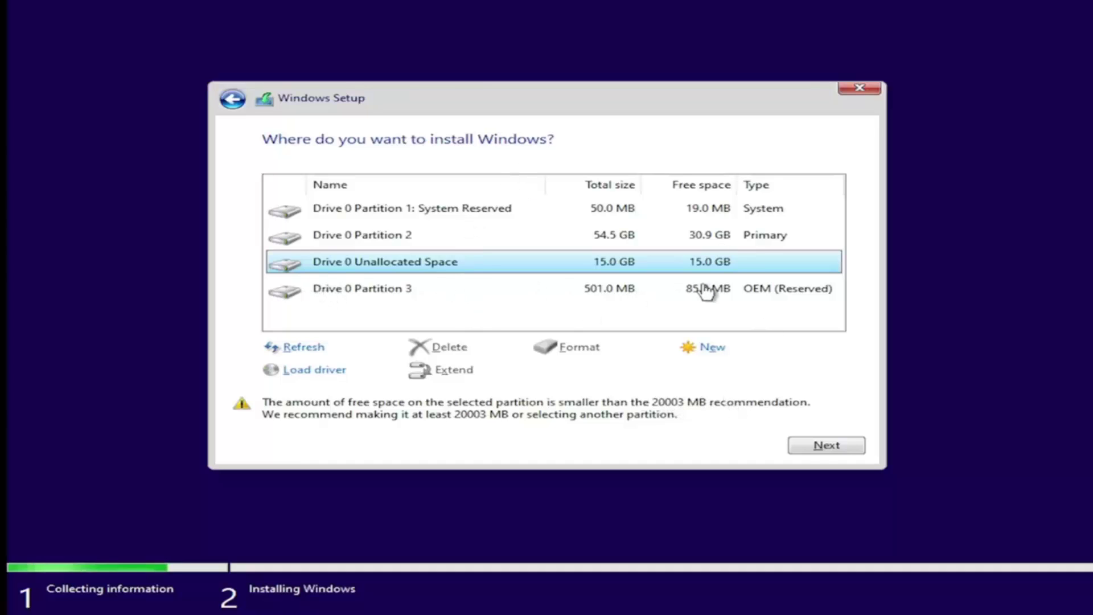
left_click(820, 449)
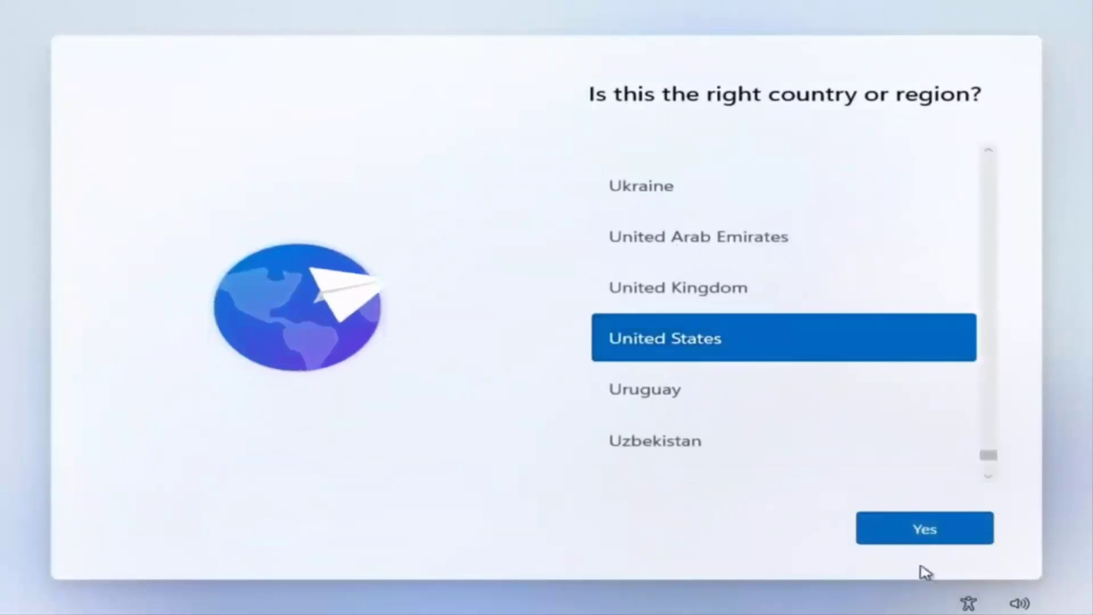
Confirm the United States region and a single US keyboard layout, and accept the license agreement.
left_click(893, 535)
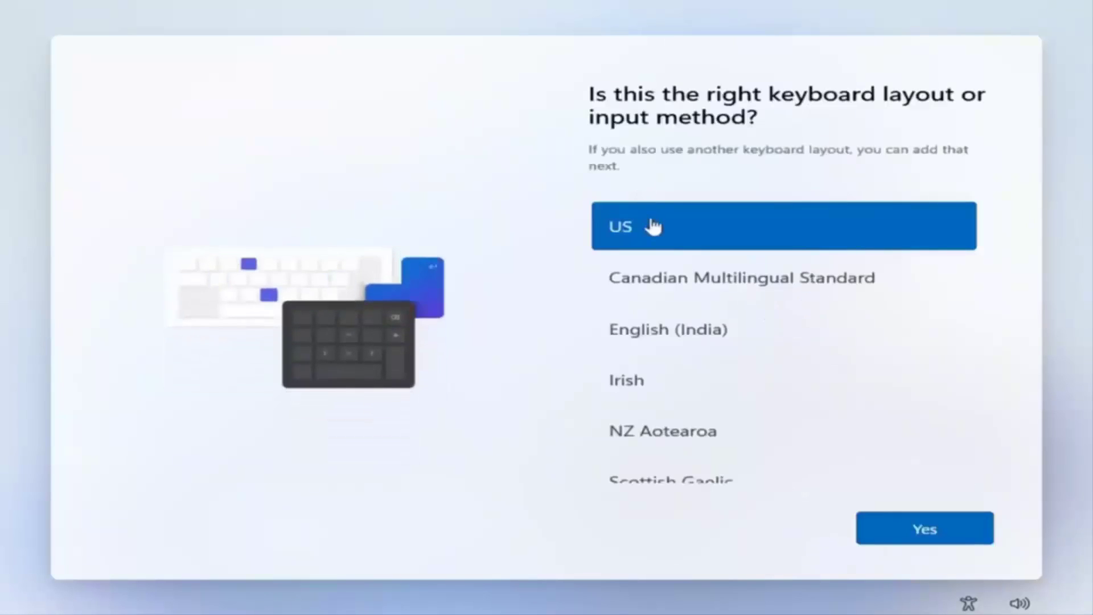
left_click(904, 538)
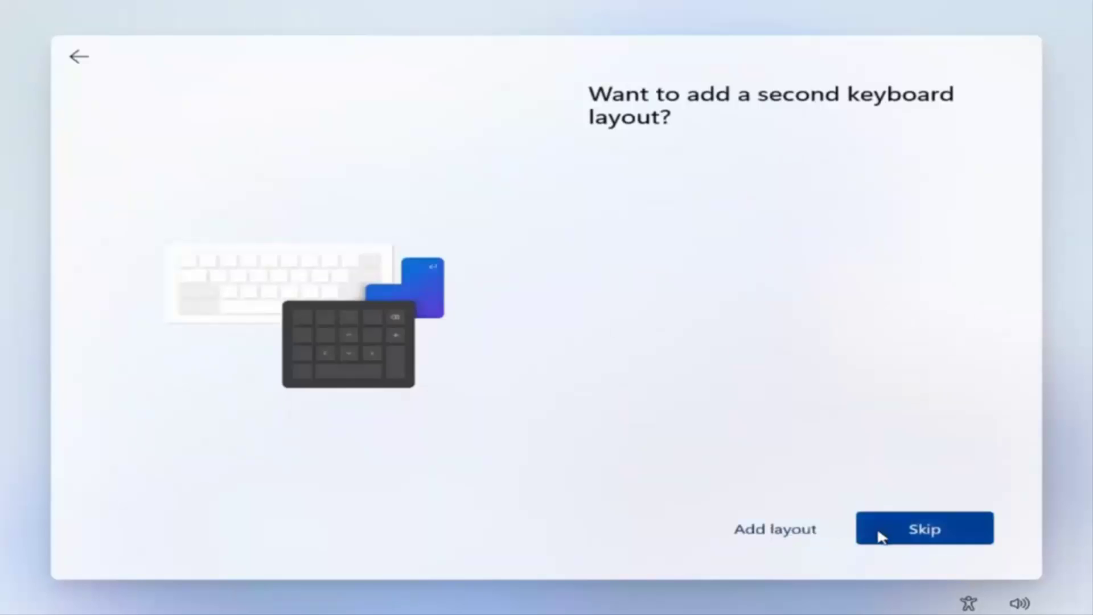
left_click(929, 537)
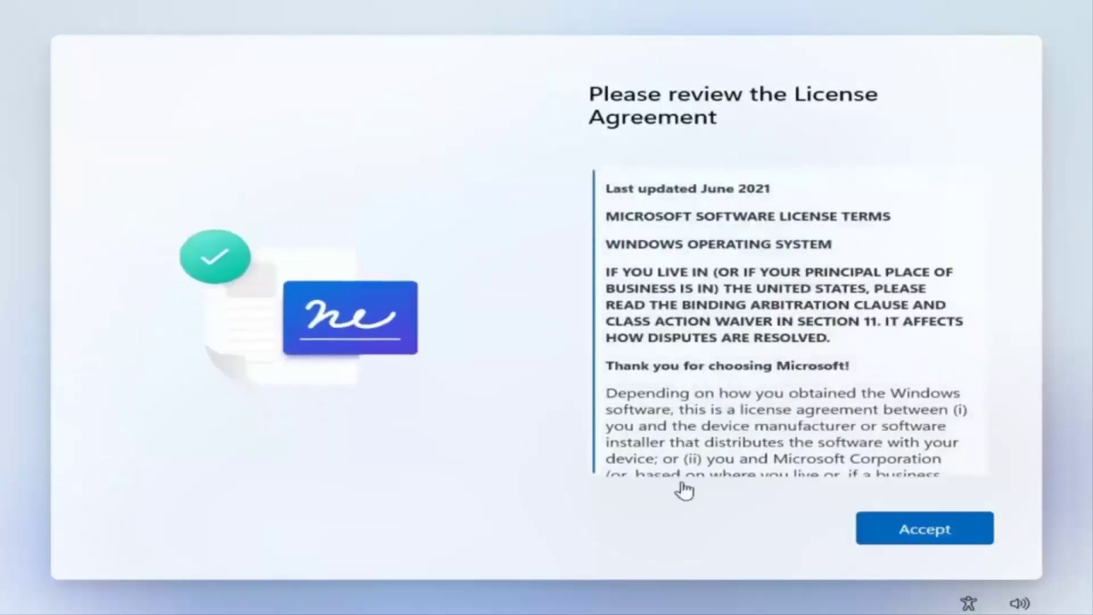
left_click(905, 528)
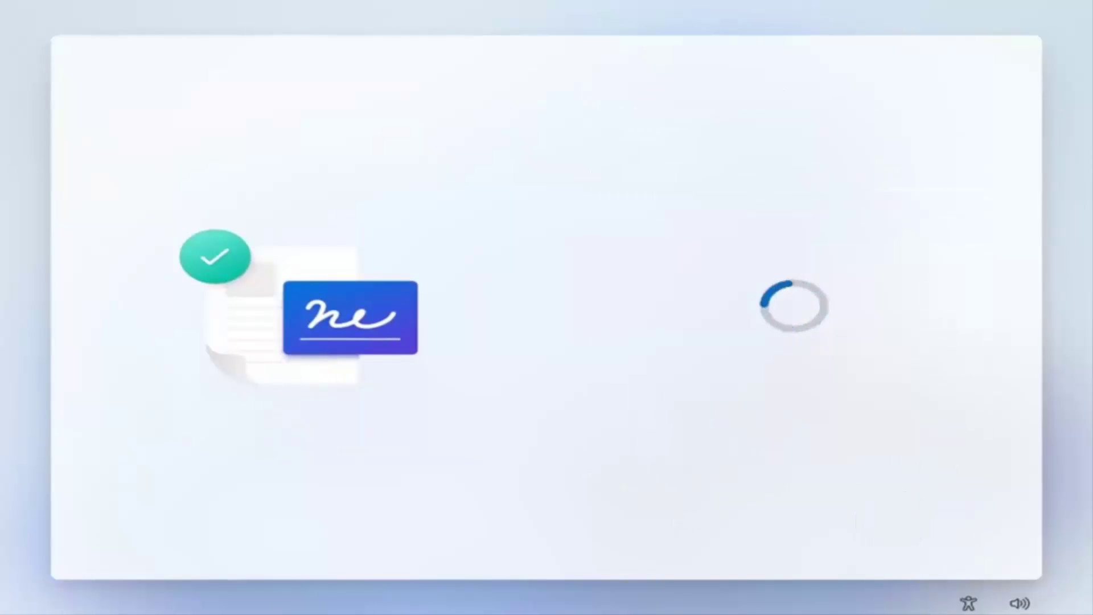
Try to name the PC with a person's full name, including the space.
left_click(672, 325)
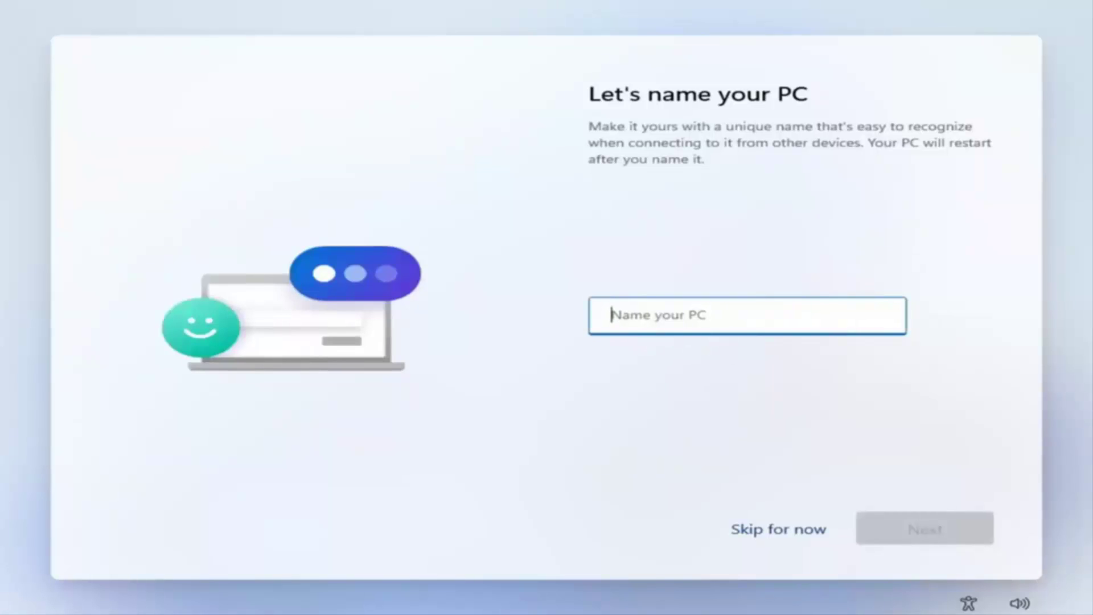
type("John Doe")
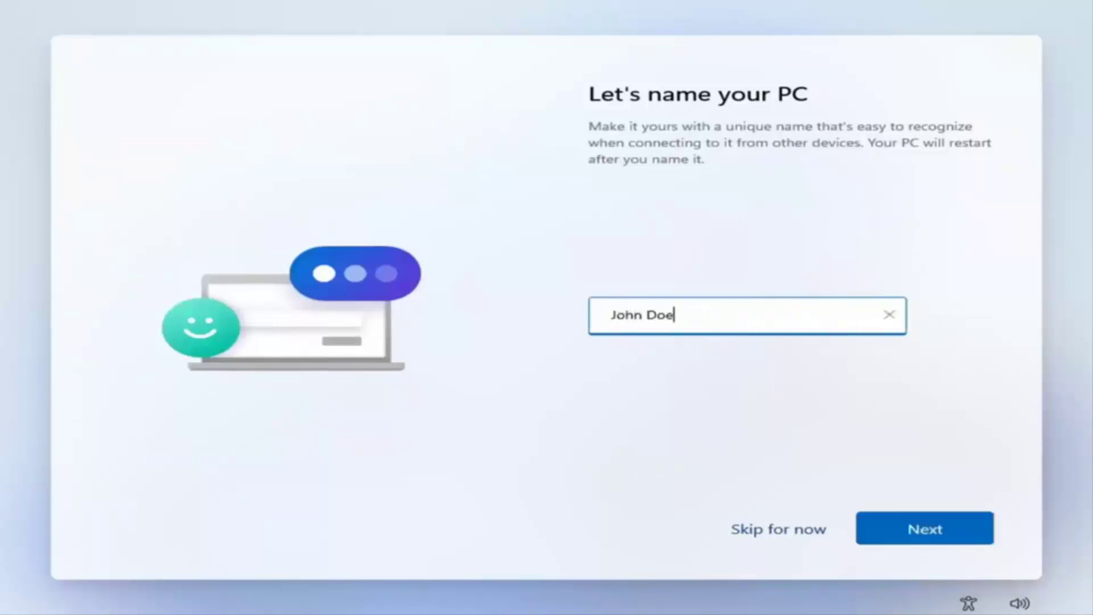
left_click(897, 527)
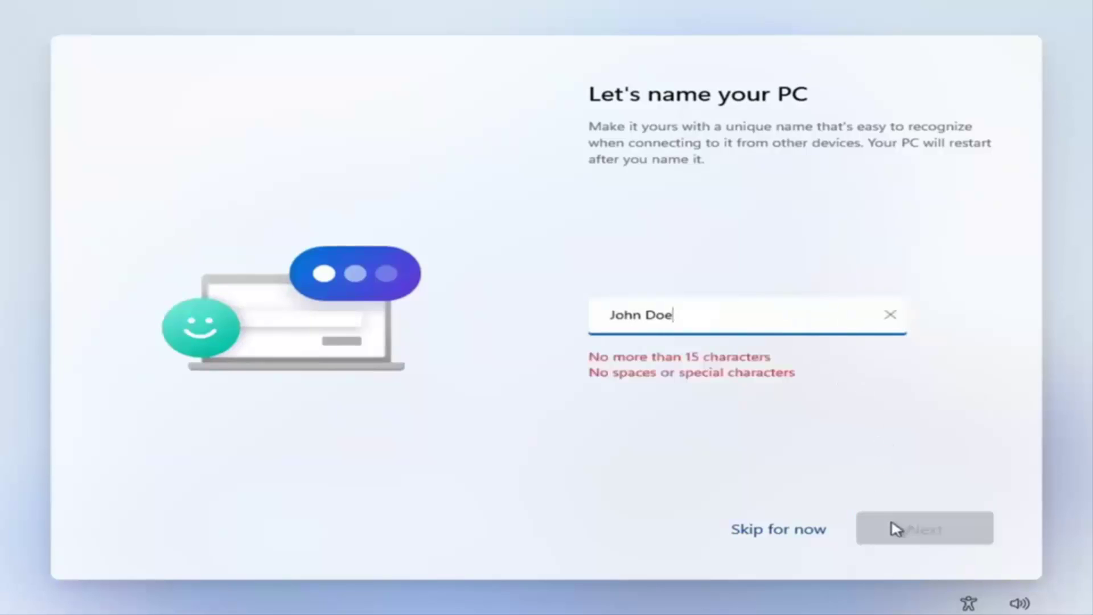
Shorten the PC name to the first name only and continue the setup.
left_click(700, 322)
key("BackSpace")
key("End")
key("BackSpace")
key("BackSpace")
key("BackSpace")
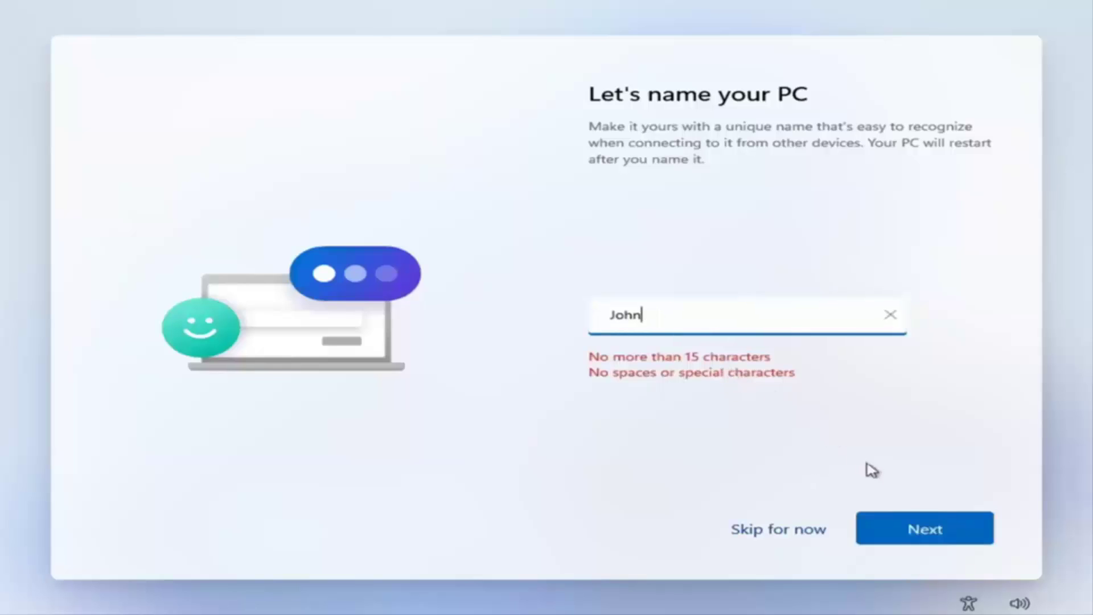
left_click(914, 536)
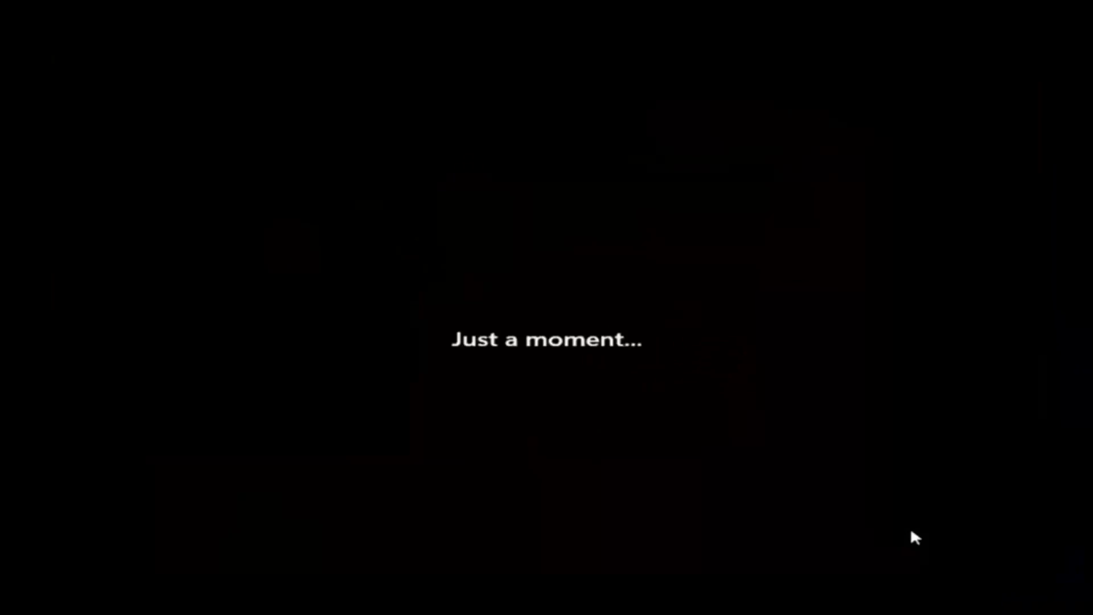